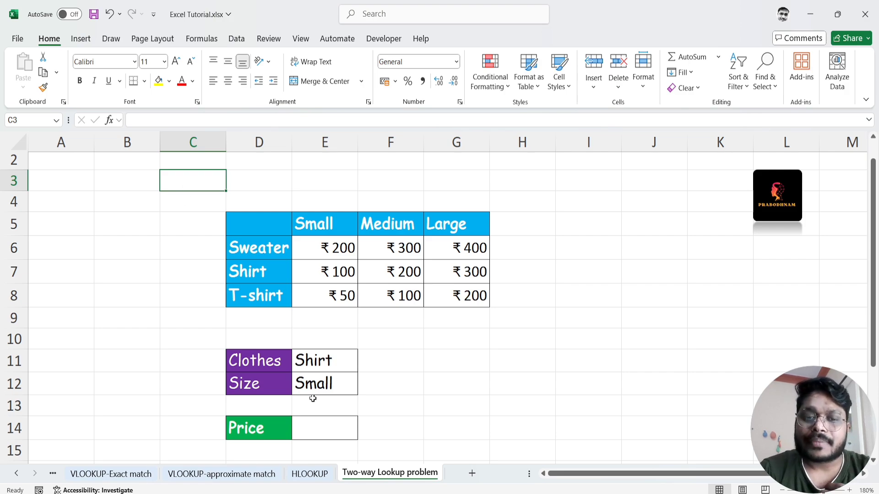
- Examine the choices offered by the drop-down lists for Clothes in E11 and Size in E12
left_click(340, 361)
left_click(362, 367)
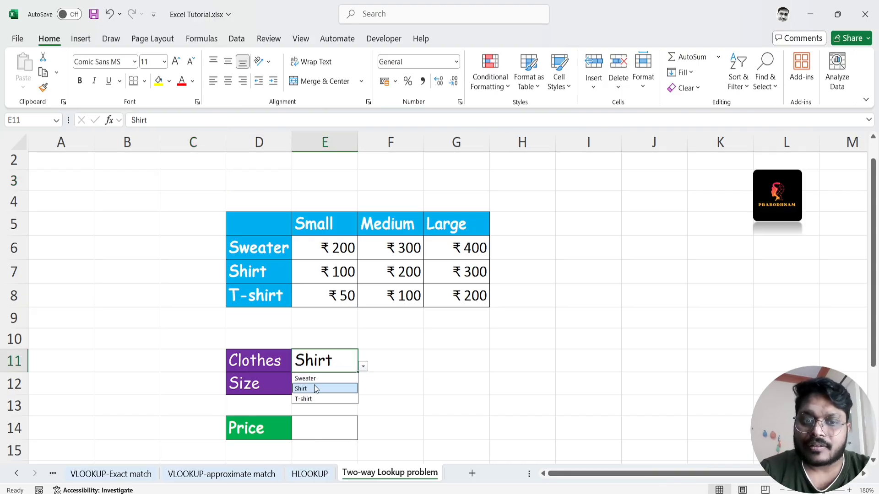
left_click(409, 366)
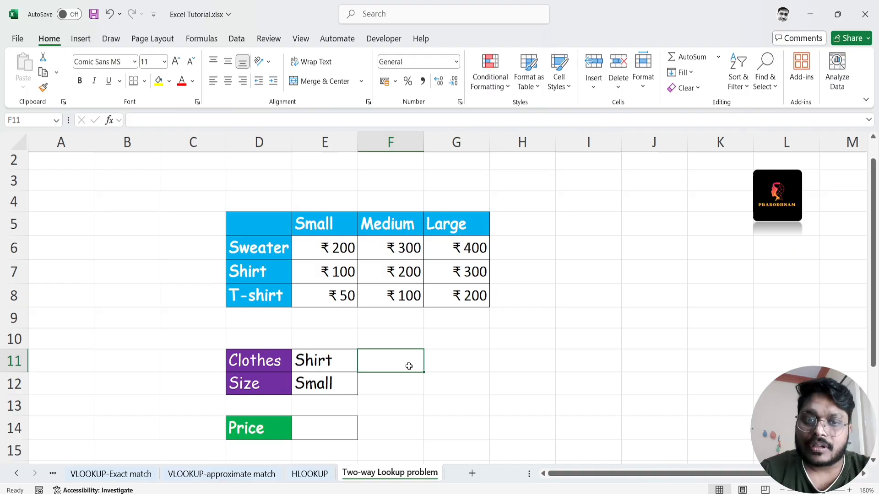
left_click(351, 383)
left_click(364, 390)
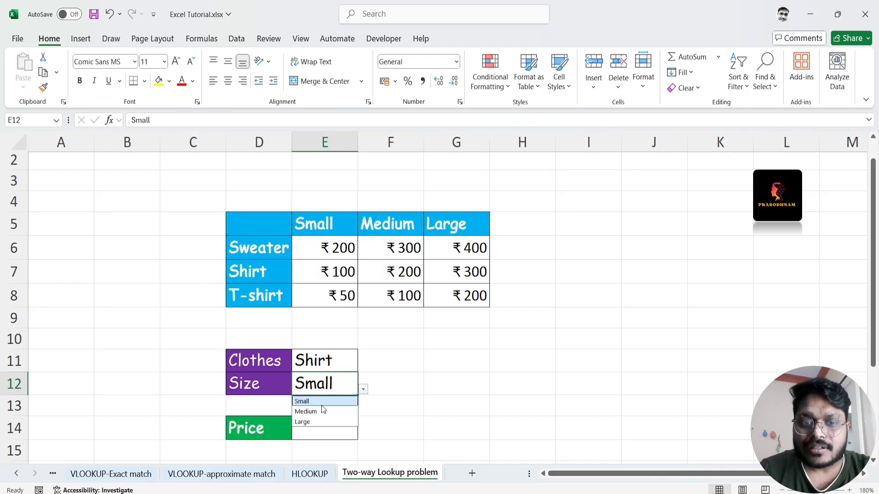
left_click(415, 403)
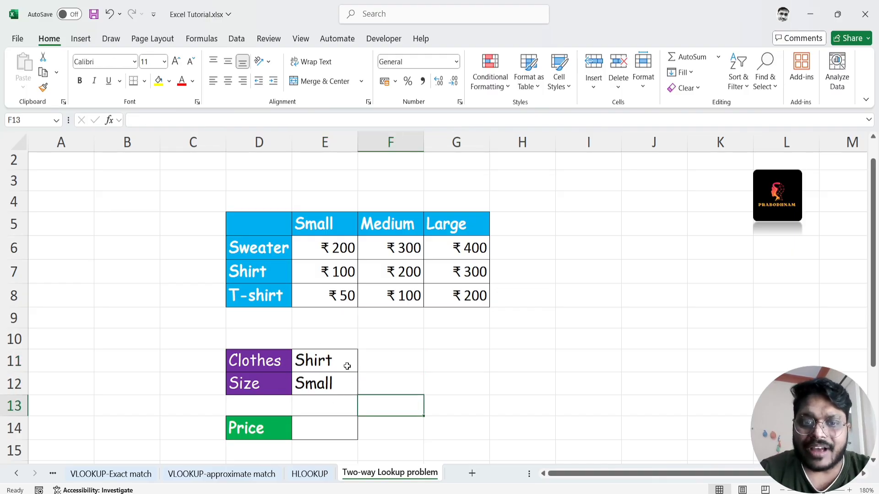
- Enter the exact-match formula =VLOOKUP(E11,D5:G8,2,FALSE) in the Price cell E14
left_click(330, 427)
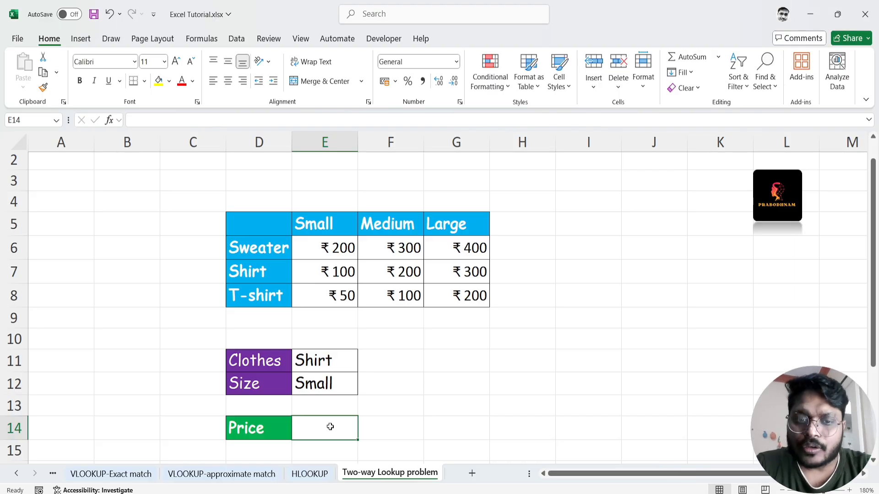
double_click(330, 427)
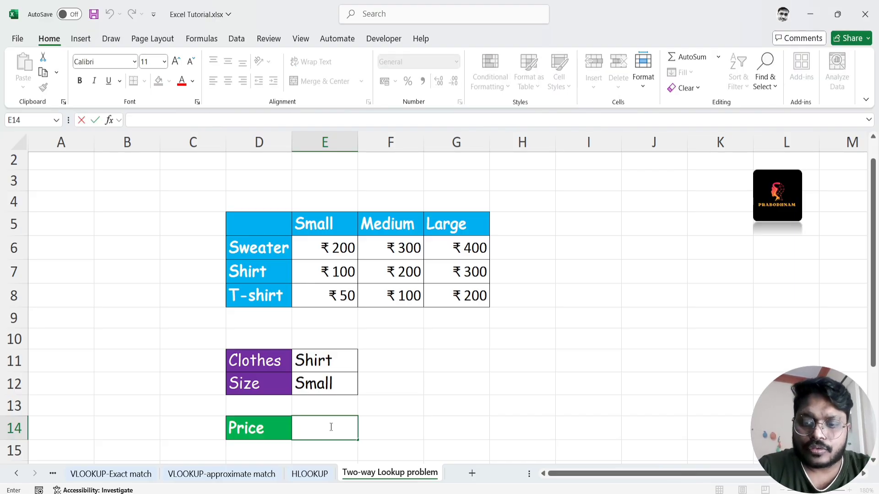
type("=vloo")
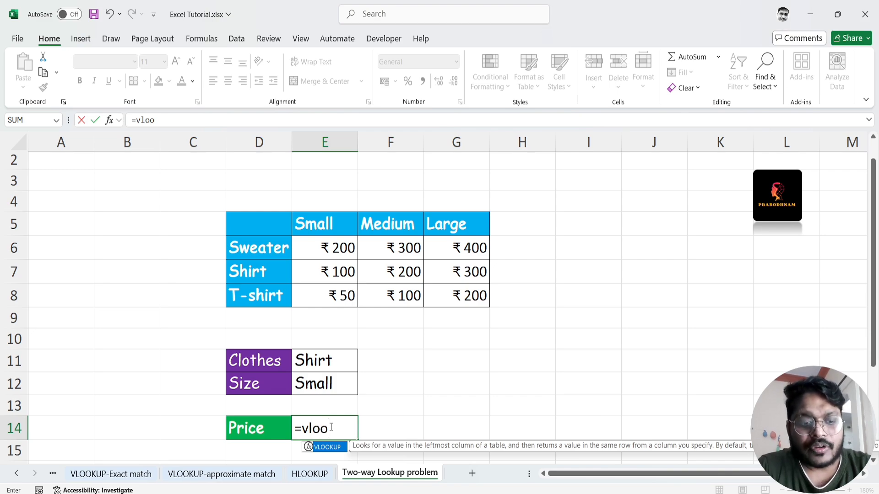
key("Tab")
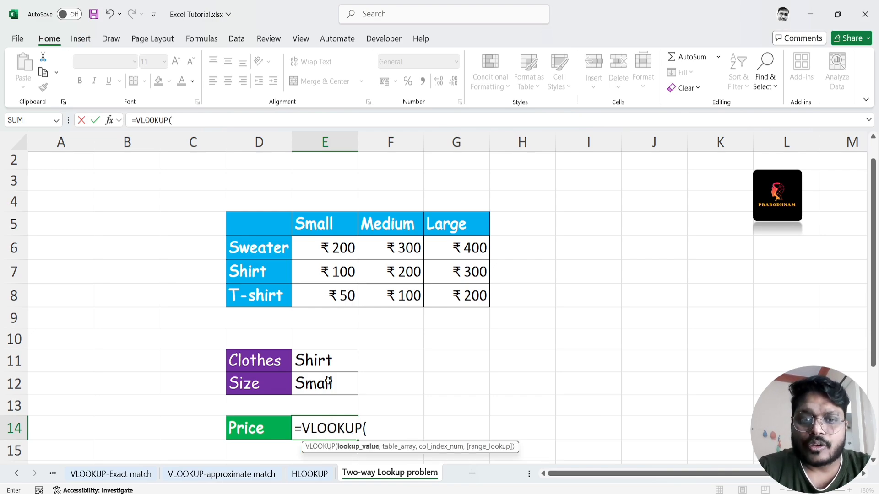
left_click(326, 361)
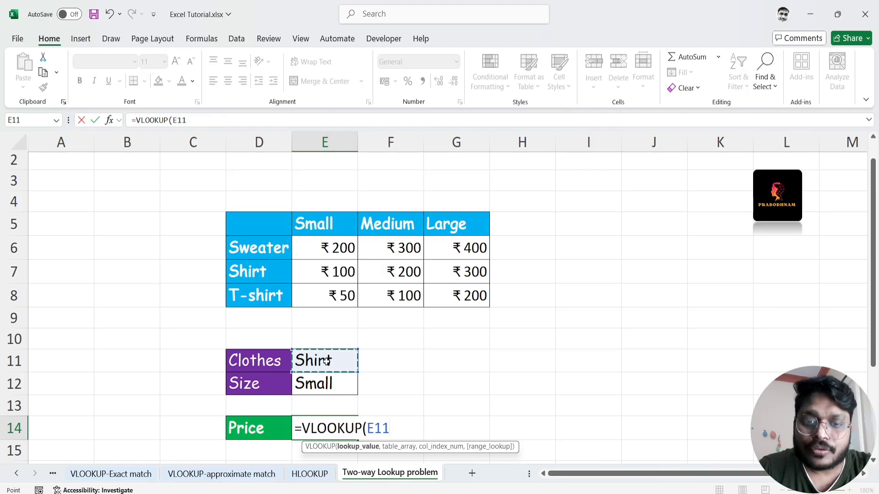
type(",")
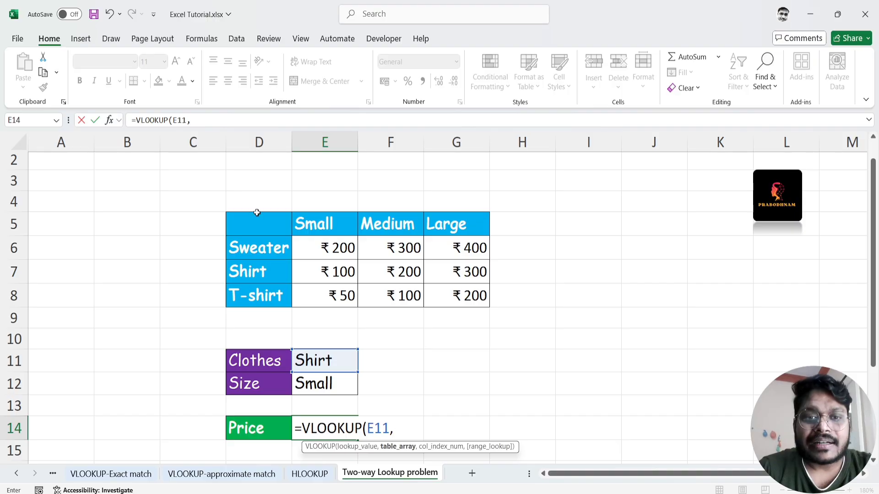
left_click_drag(235, 218, 456, 295)
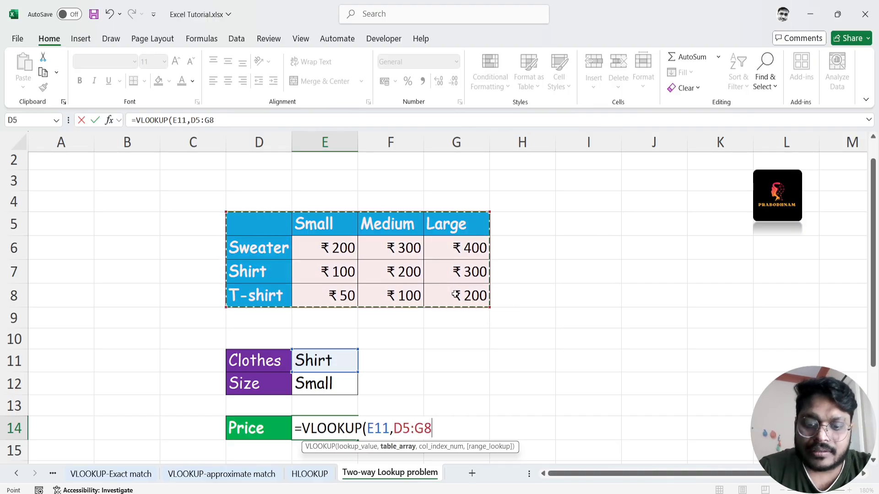
type(",")
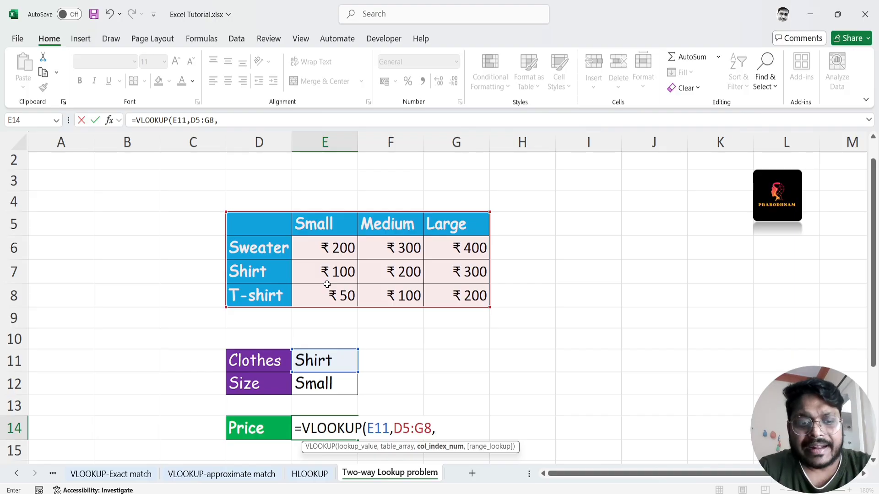
type("2")
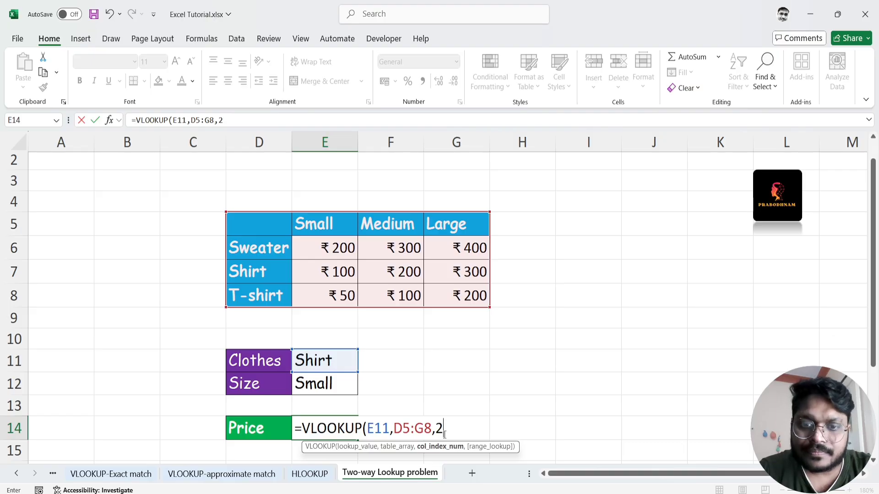
type(",")
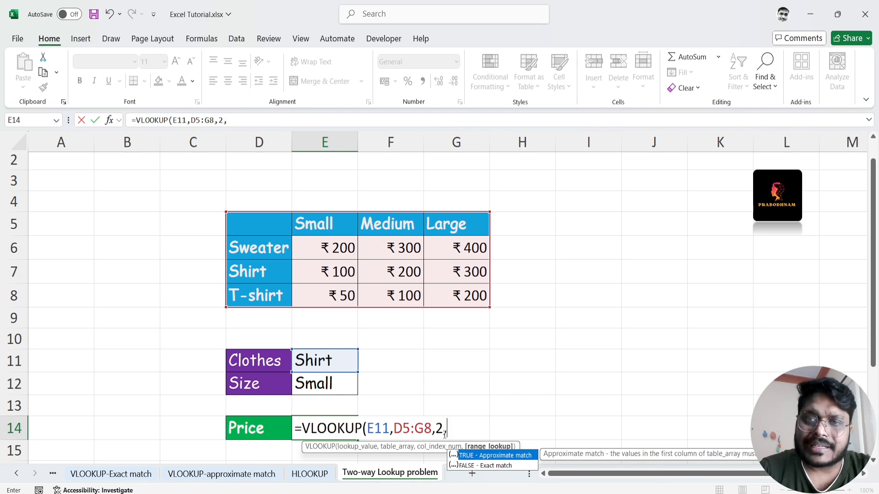
key("Down")
key("Tab")
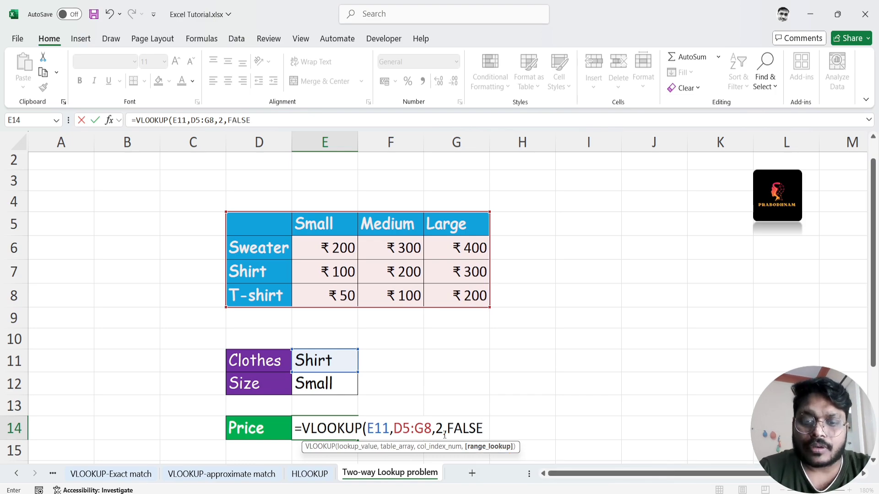
key("Return")
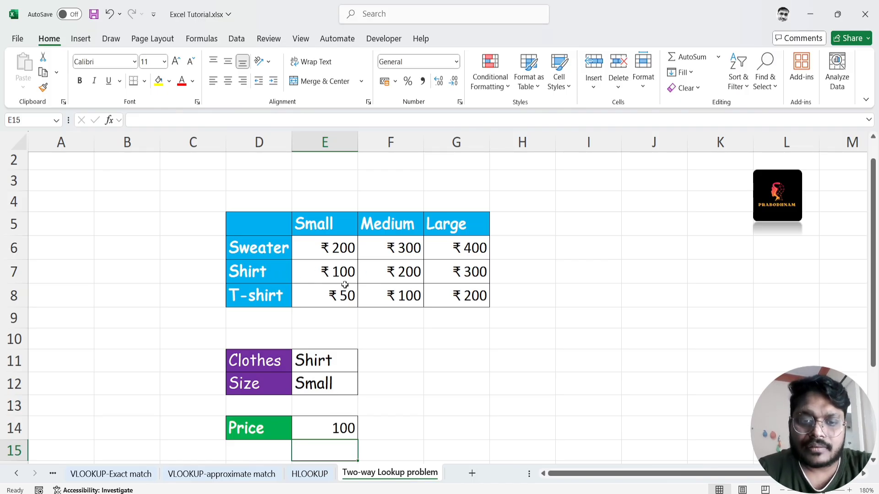
- Test the price lookup by switching Clothes in E11 to T-shirt and finally to Sweater
left_click(341, 358)
left_click(366, 368)
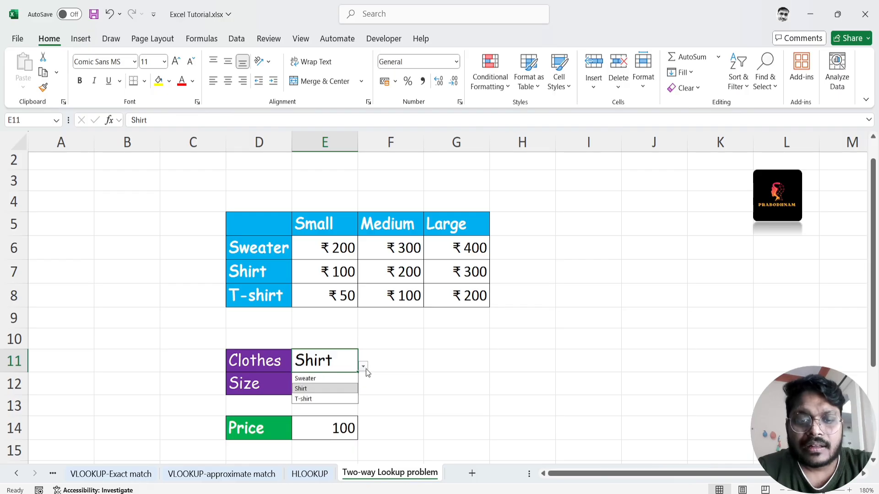
left_click(303, 399)
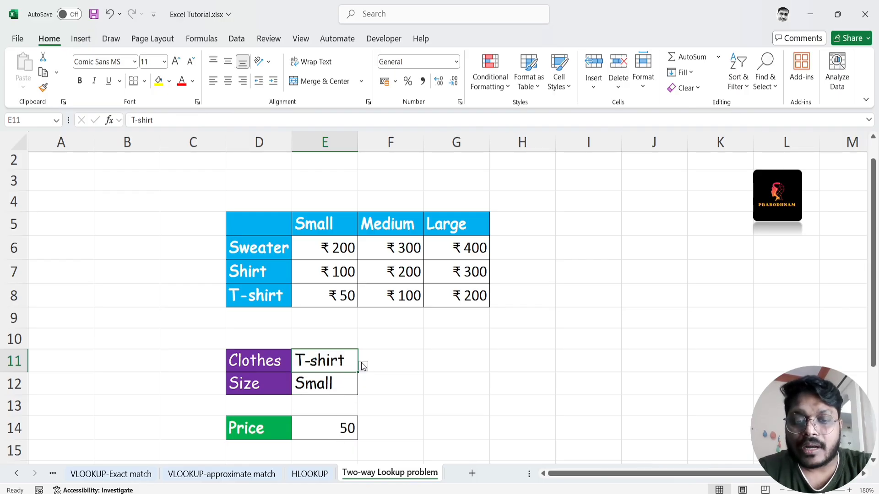
left_click(363, 366)
left_click(334, 375)
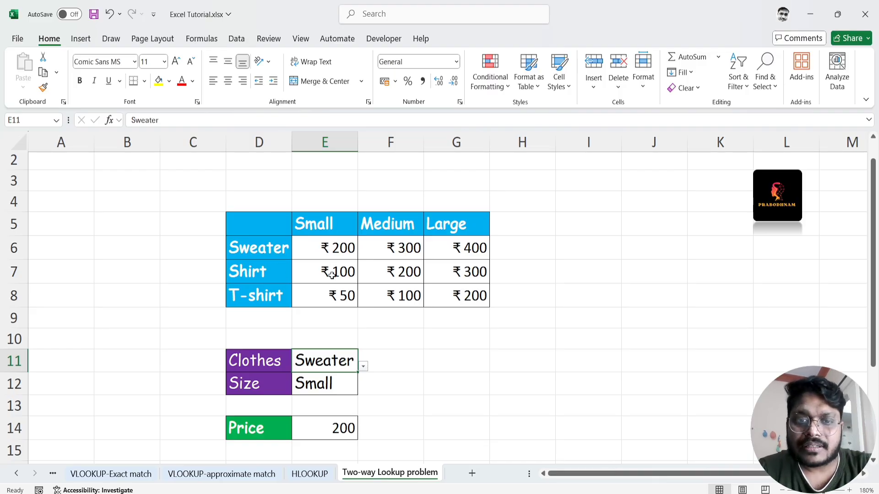
- Set Size in E12 to Medium and review the VLOOKUP formula in E14 without changing it
left_click(355, 389)
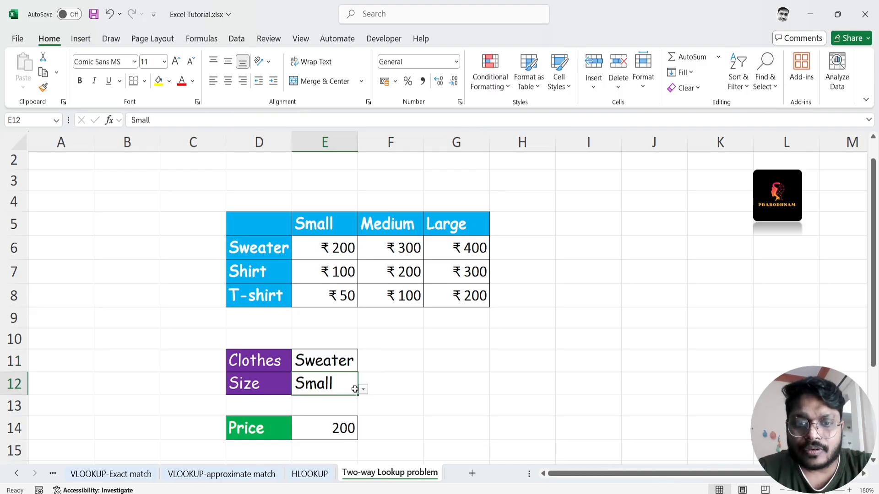
left_click(363, 390)
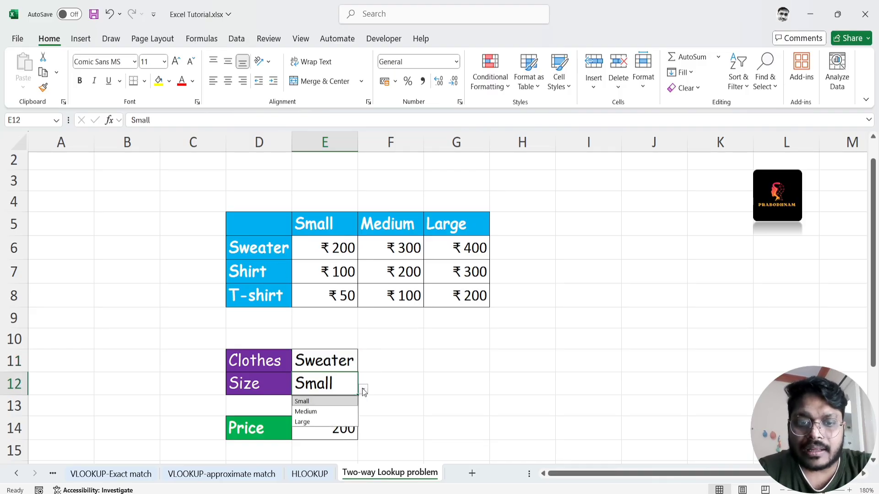
left_click(339, 412)
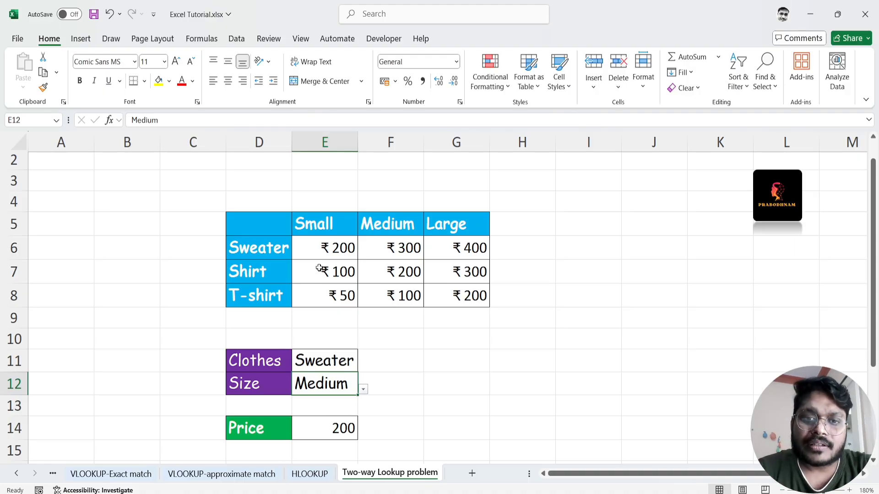
double_click(344, 427)
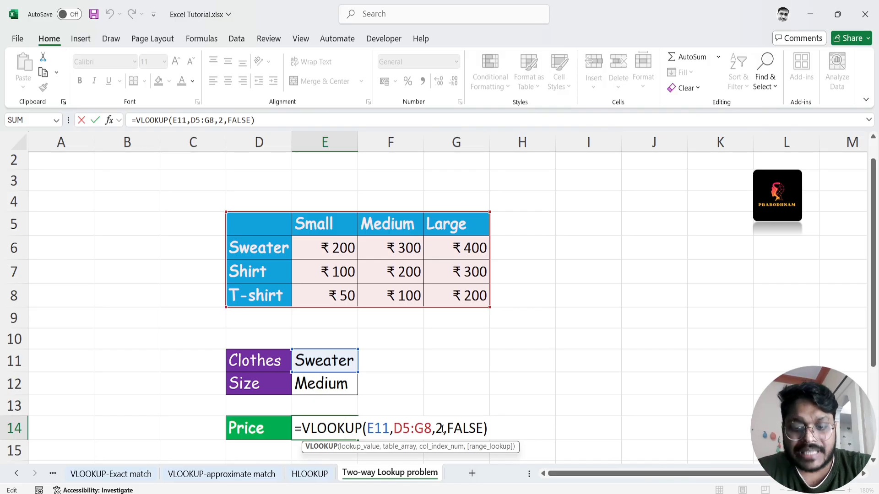
key("Return")
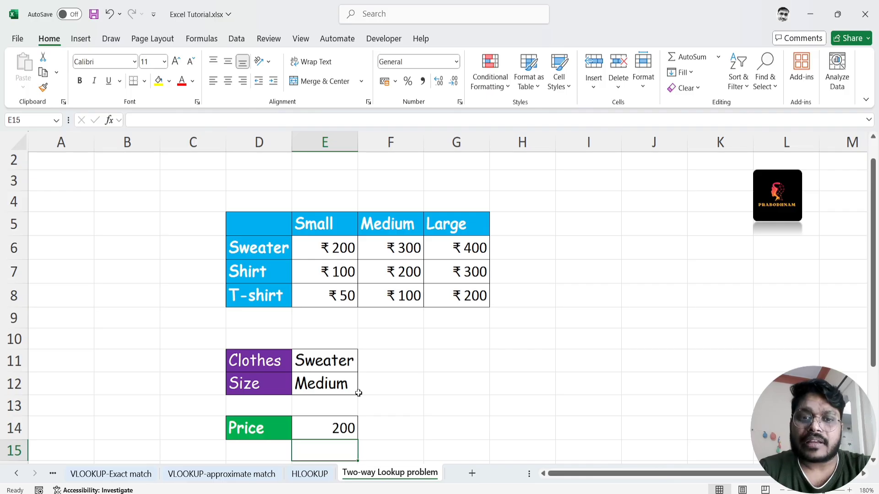
- Number the price table's columns below the T-shirt row by entering 1, 2, 3 and 4 in D9:G9
left_click(265, 318)
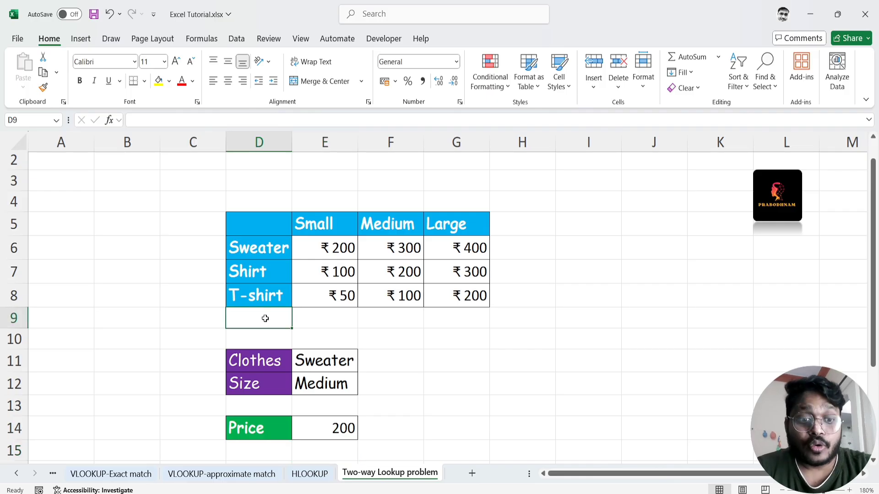
type("1")
key("Tab")
type("2")
key("Tab")
type("3")
key("Tab")
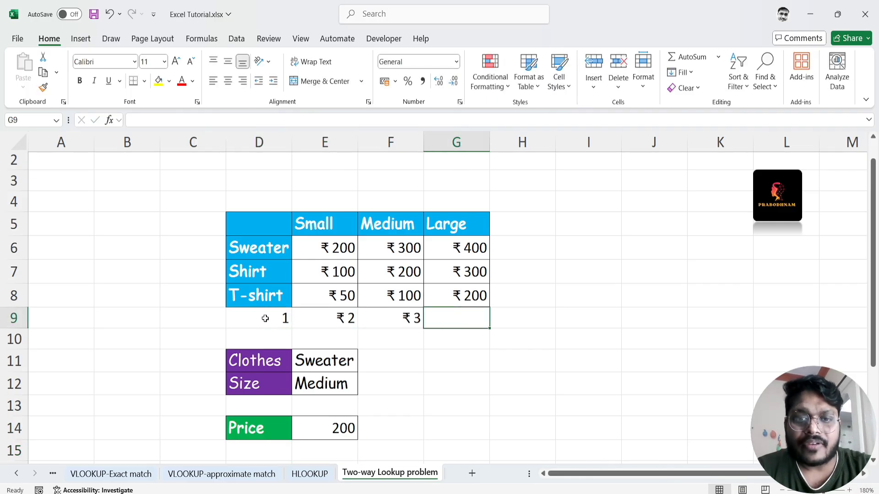
type("4")
key("Tab")
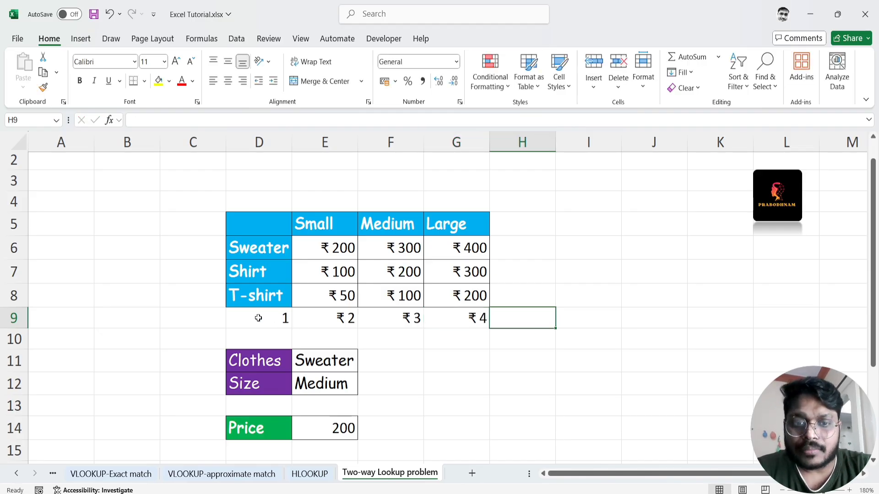
- Apply the General number format to the column numbers in D9:G9
left_click_drag(259, 318, 463, 318)
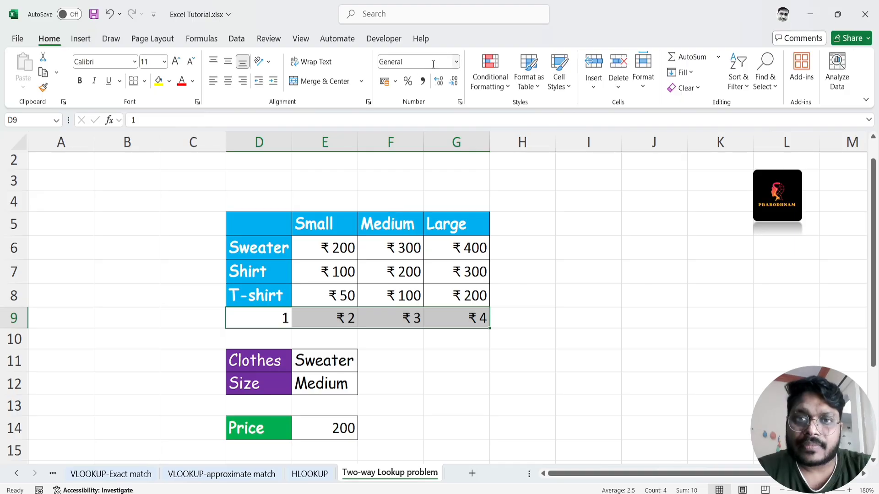
left_click(456, 61)
left_click(443, 86)
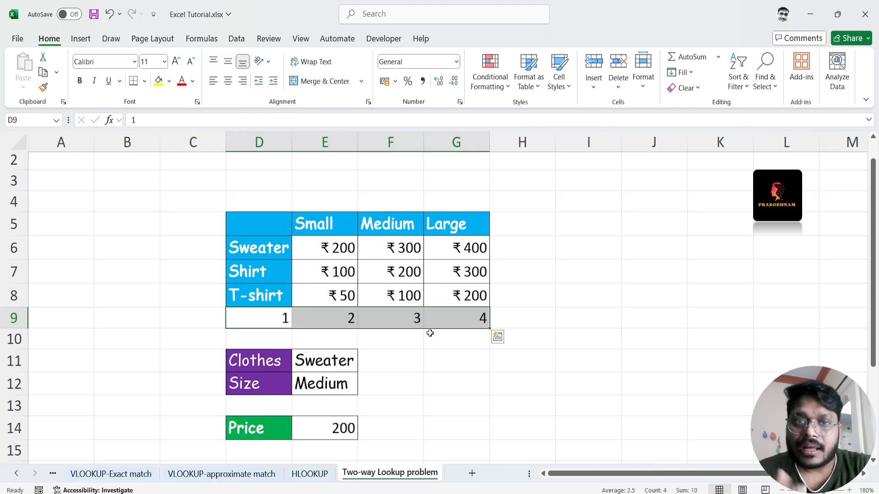
- Start an HLOOKUP formula in G11 with the size in E12 as lookup value and D5:G9 as table array
left_click(324, 383)
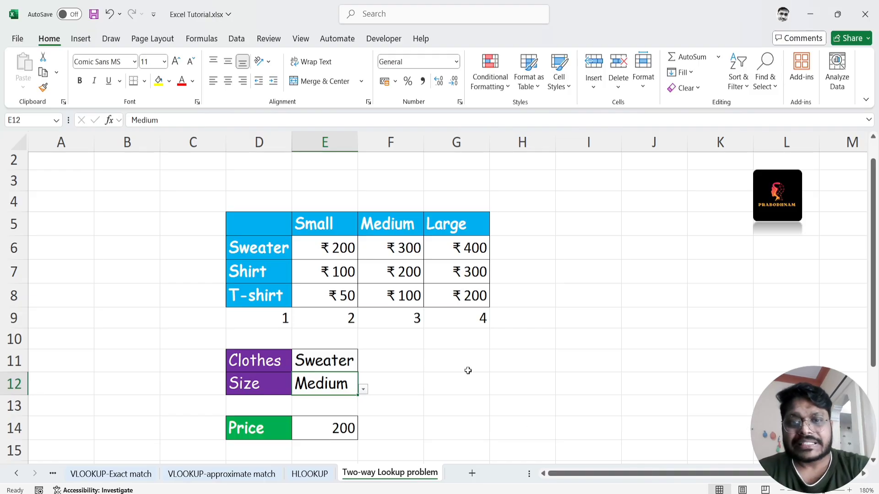
left_click(454, 356)
type("=hloo")
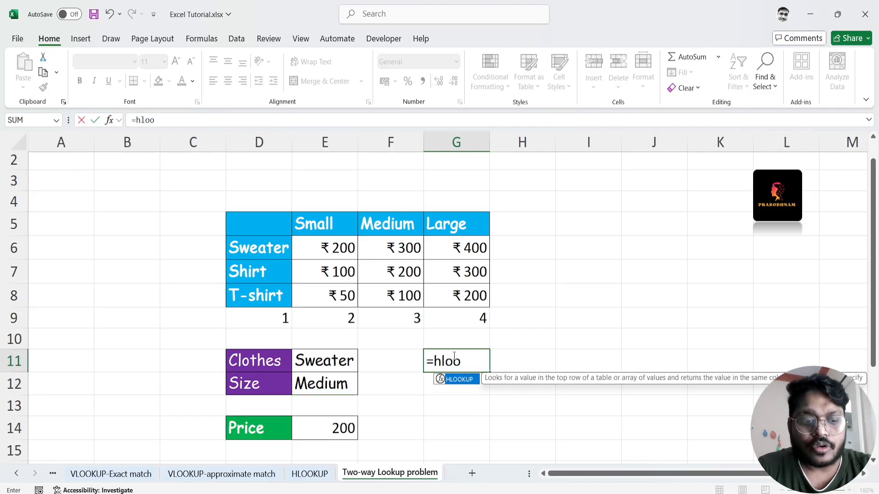
key("Tab")
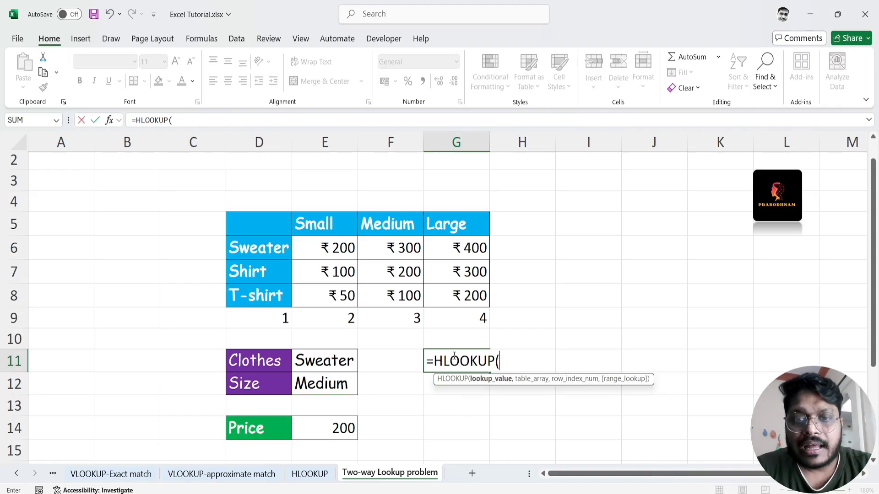
left_click(326, 387)
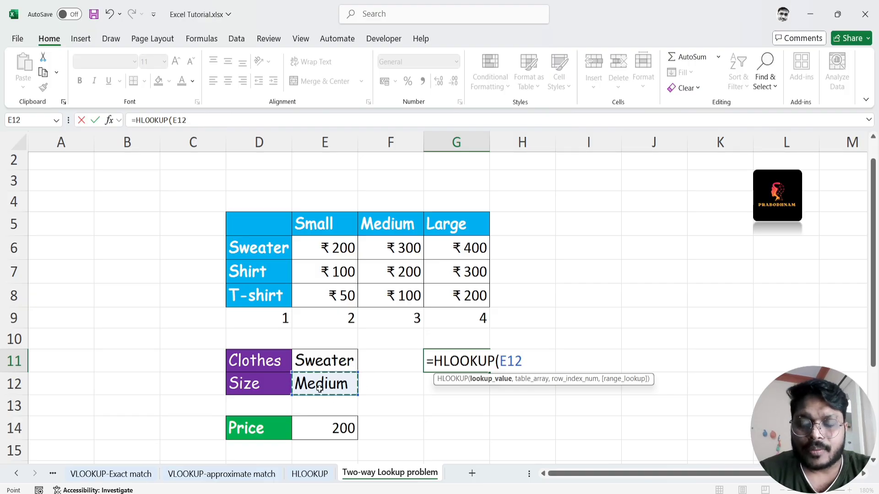
type(",")
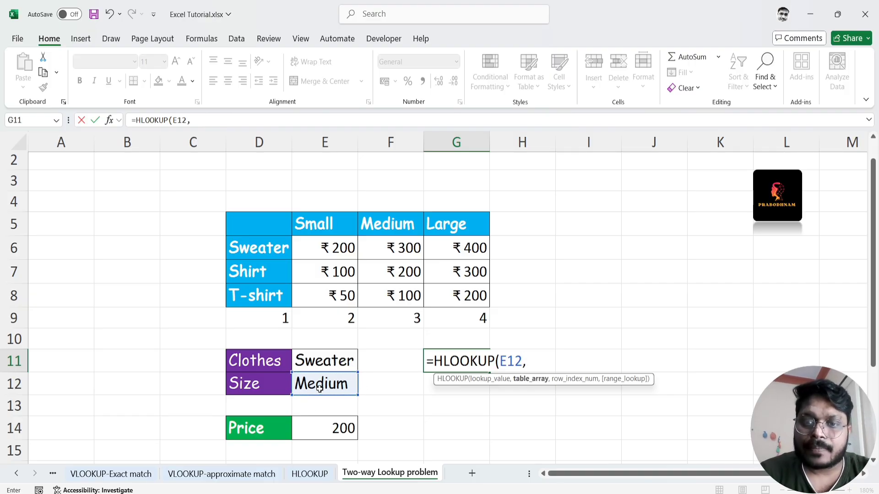
left_click_drag(238, 225, 462, 316)
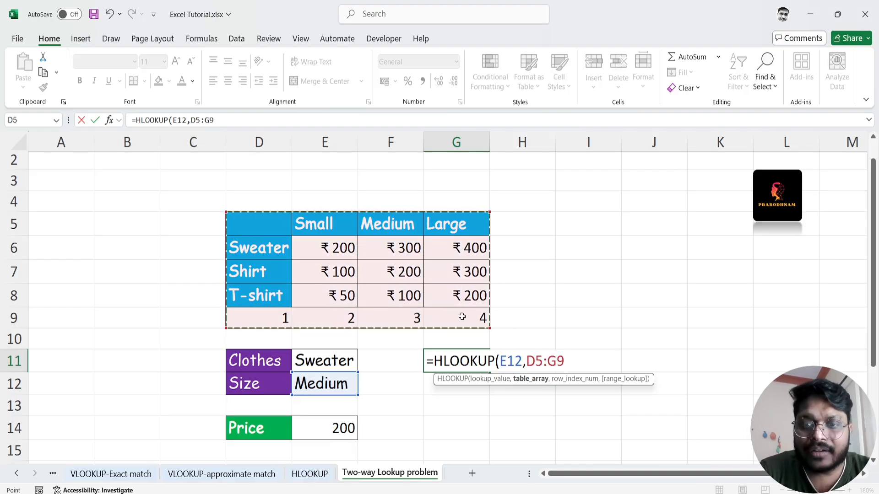
type(",")
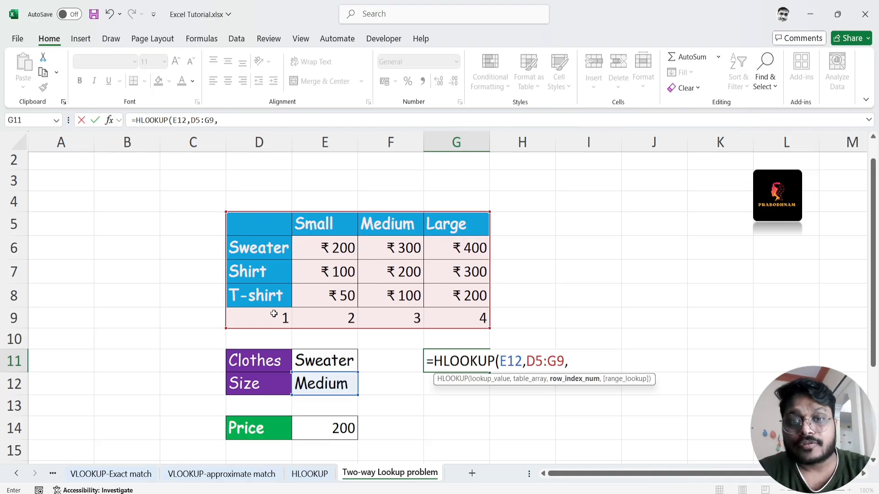
- Complete the HLOOKUP formula in G11 with row index 5 and an exact match (FALSE)
type("5")
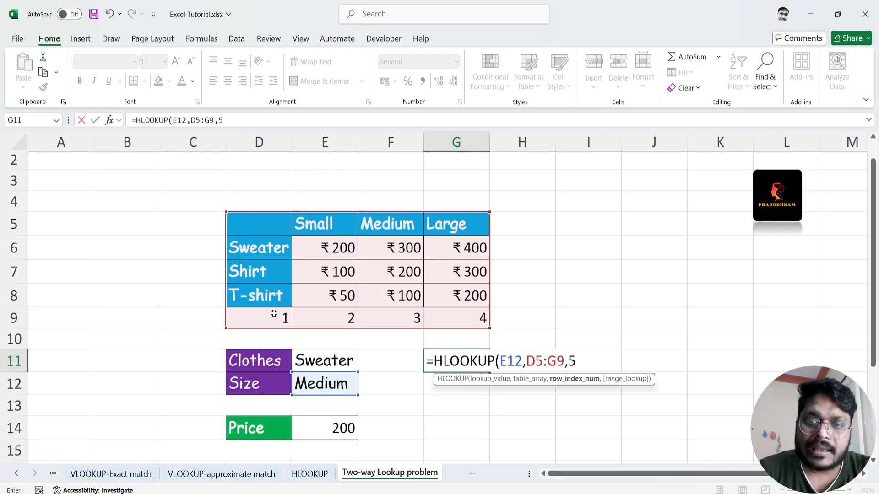
type(",")
key("Down")
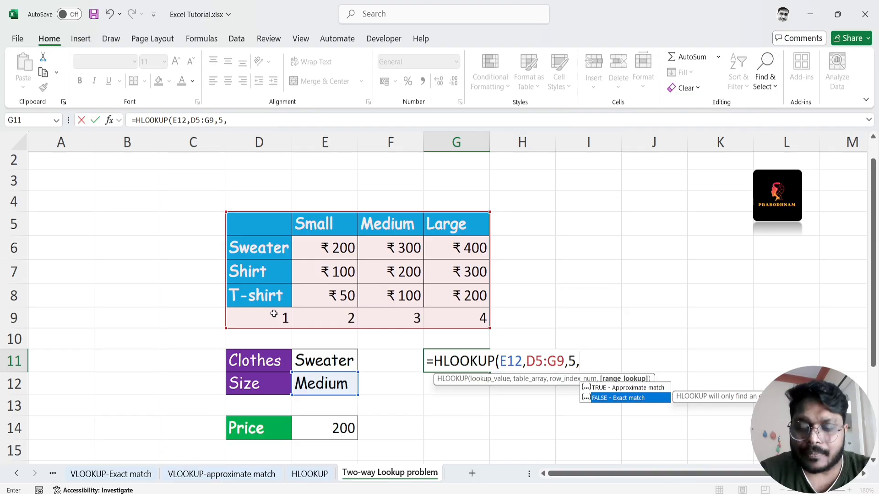
key("Tab")
key("Return")
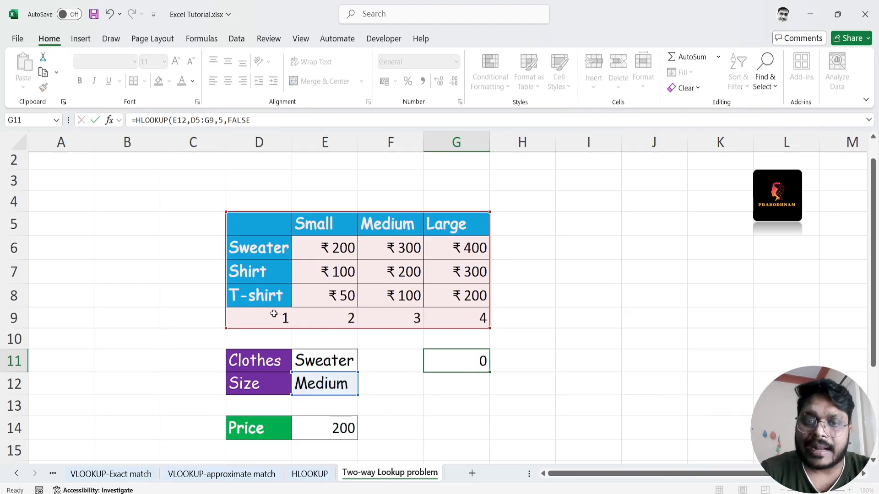
- Test the HLOOKUP in G11 by switching Size in E12 to Large and then to Small
left_click(319, 383)
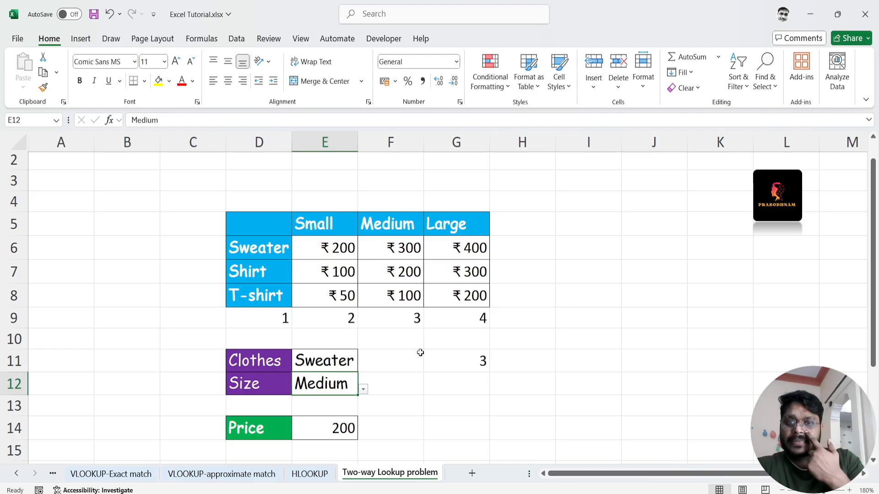
left_click(363, 390)
left_click(322, 423)
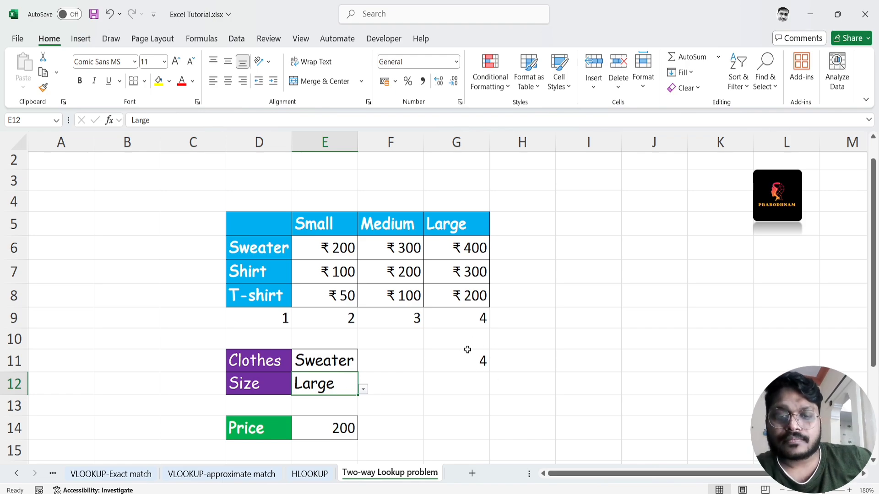
left_click(364, 391)
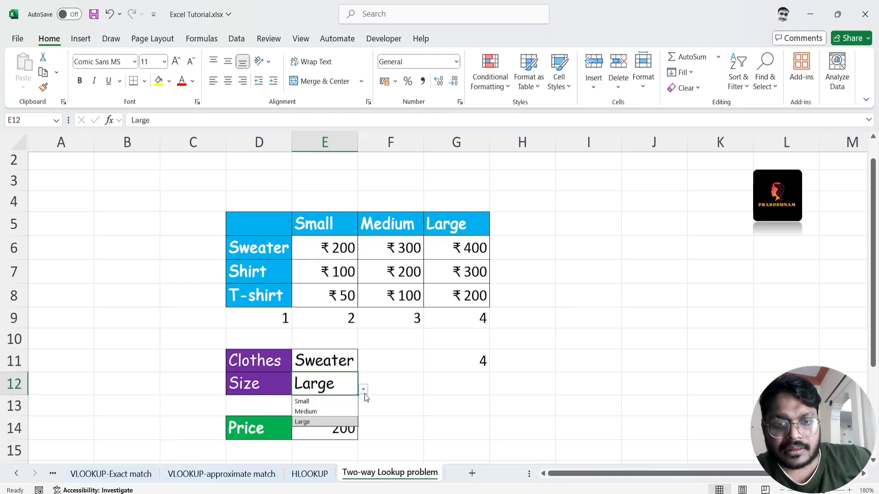
left_click(338, 401)
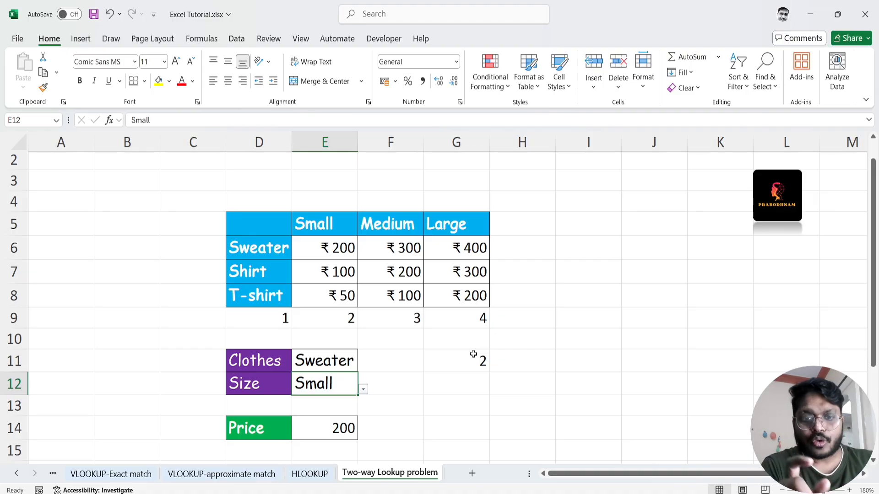
- Review the column index argument of the VLOOKUP formula in E14 without changing it
left_click(475, 355)
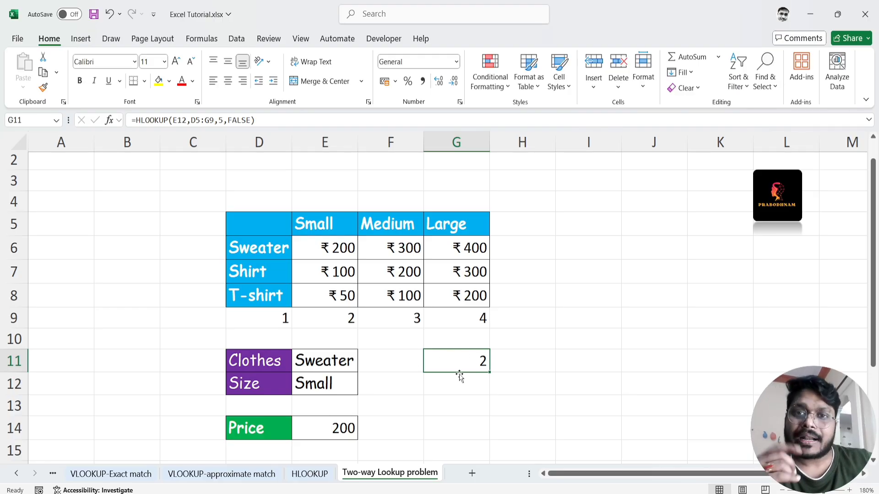
double_click(341, 426)
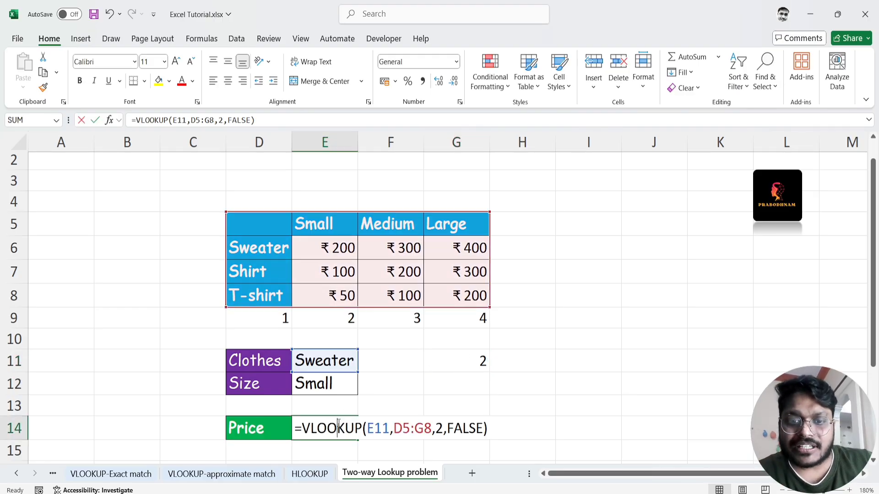
double_click(439, 429)
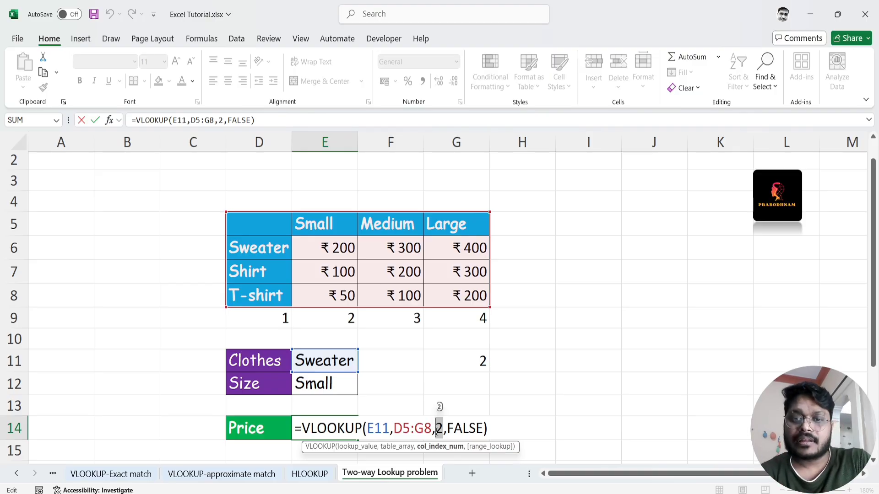
key("Return")
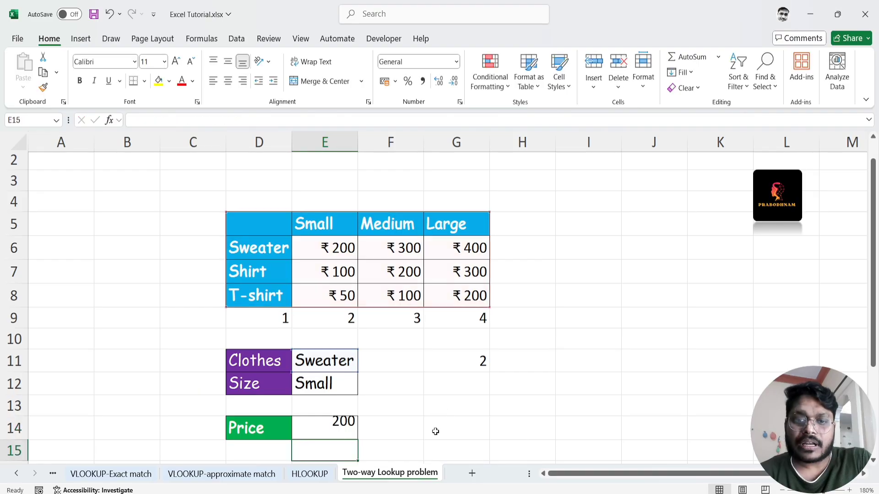
- Copy the HLOOKUP expression from G11 without its equals sign, keeping the cell's formula intact
left_click(451, 366)
double_click(450, 364)
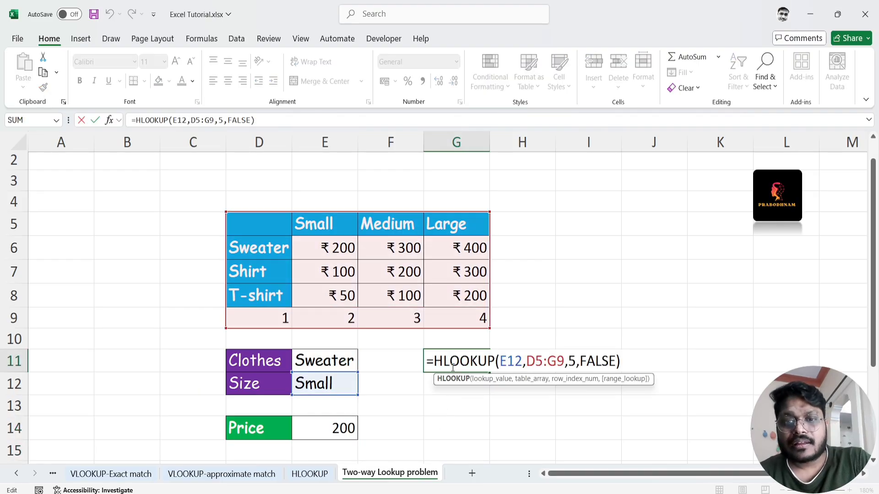
left_click_drag(447, 363, 621, 360)
key("ctrl+c")
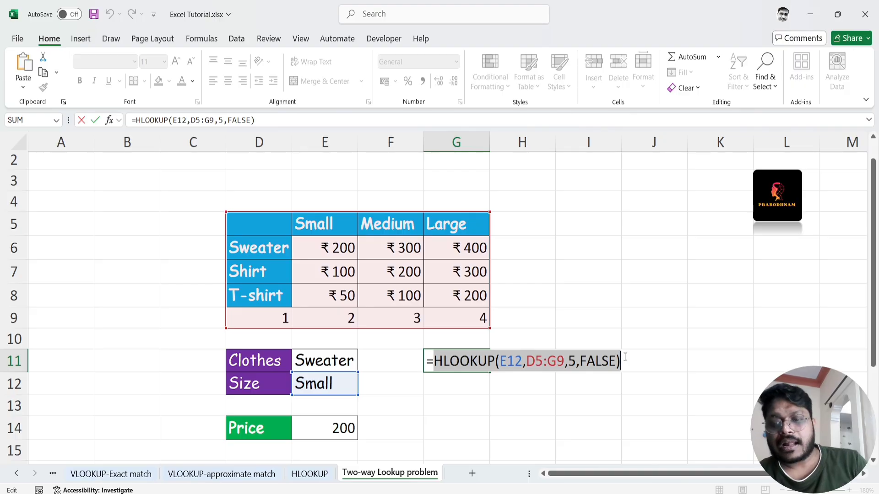
key("Return")
- Replace the column index 2 in E14's VLOOKUP with the copied HLOOKUP(E12,D5:G9,5,FALSE)
left_click(356, 427)
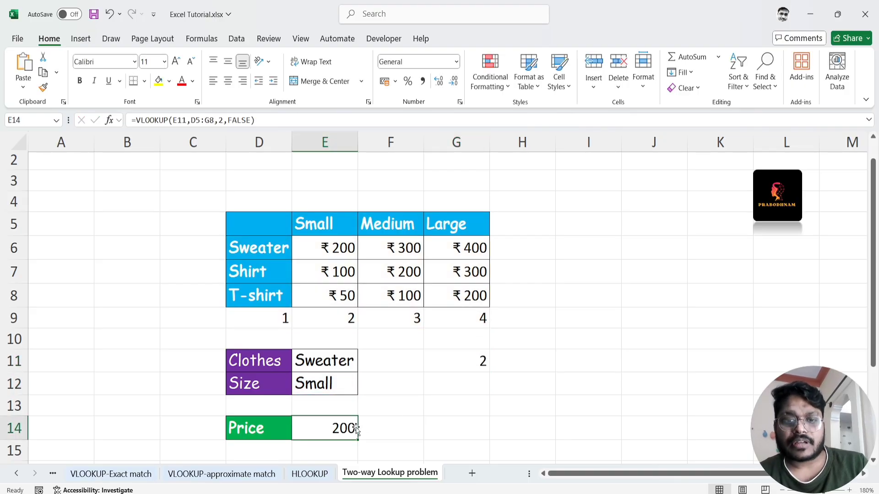
double_click(344, 428)
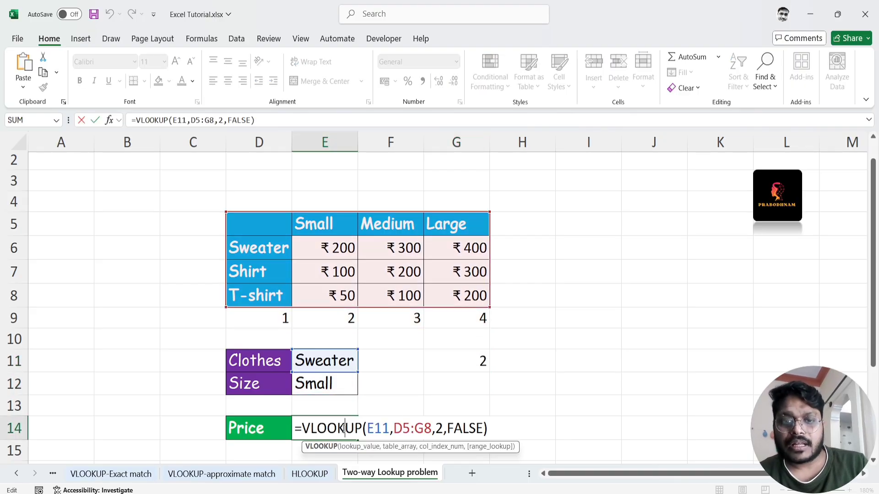
left_click(443, 428)
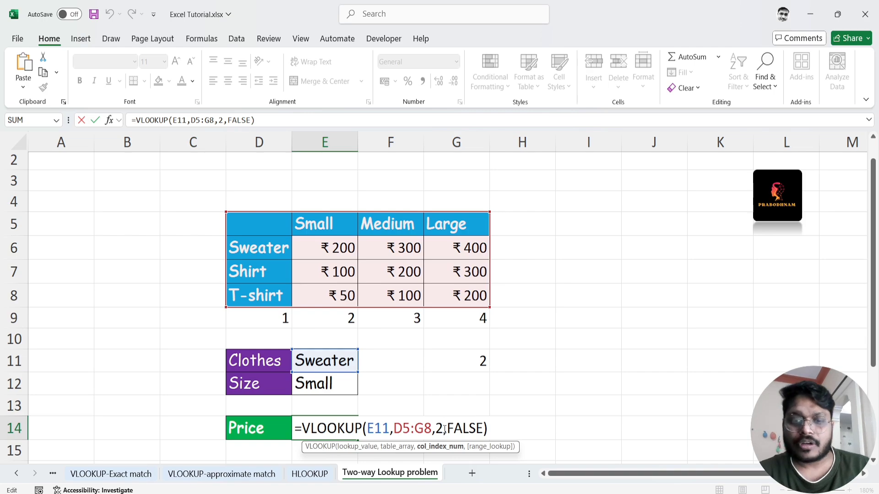
key("BackSpace")
key("ctrl+v")
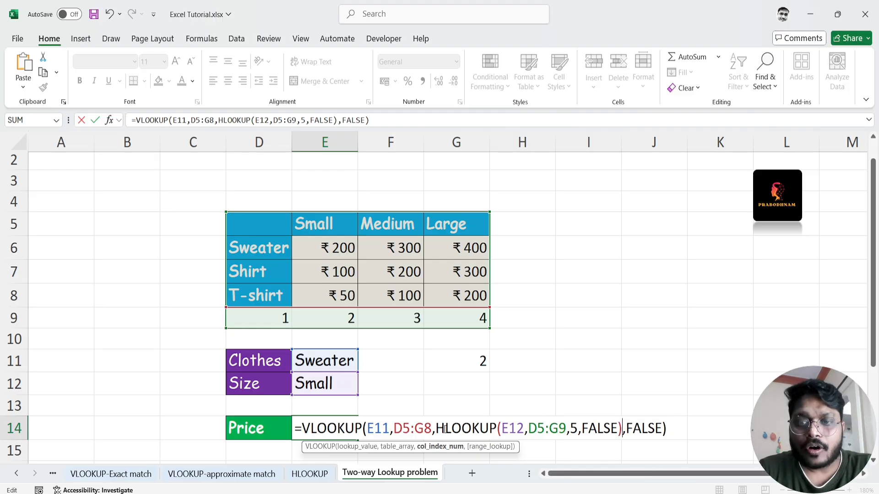
key("Return")
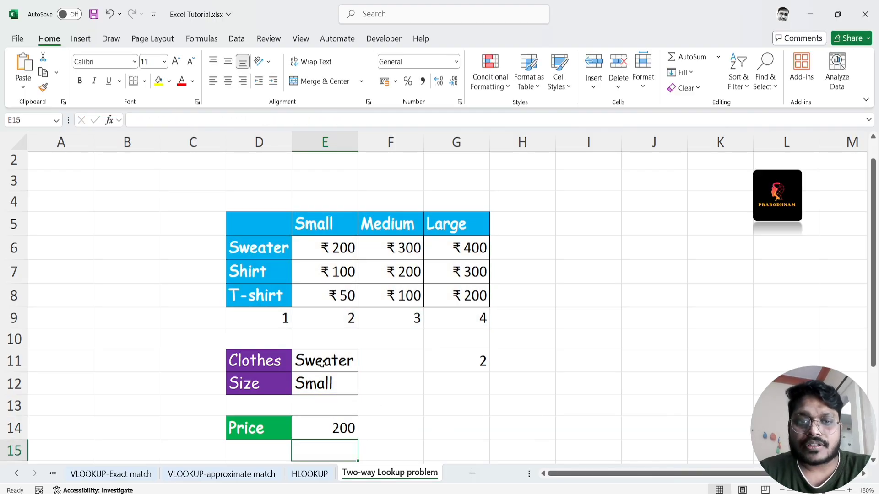
- Test the combined price lookup by setting Size in E12 to Large
left_click(352, 379)
left_click(363, 389)
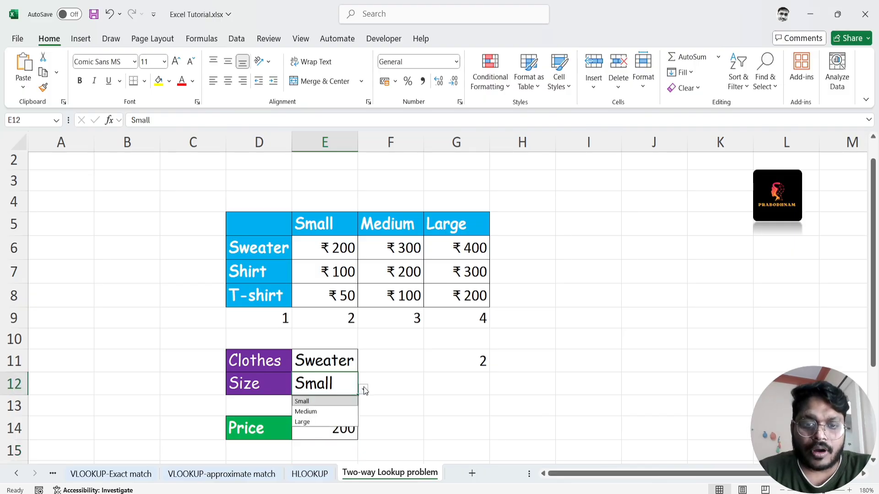
left_click(340, 422)
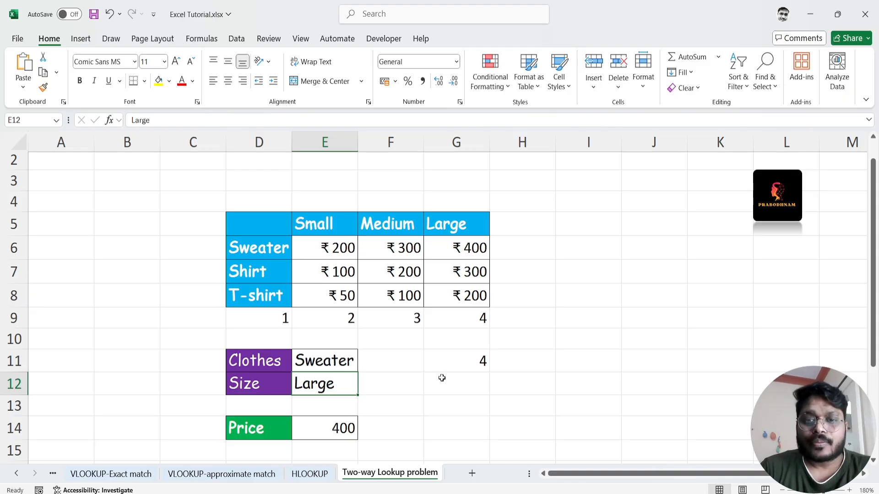
- Review the helper HLOOKUP formula in G11 without changing it
left_click(450, 365)
double_click(450, 365)
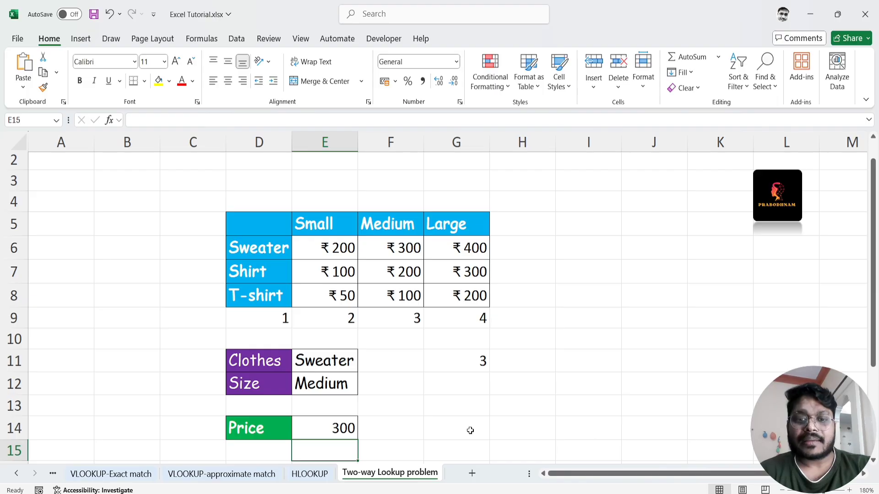
left_click(447, 430)
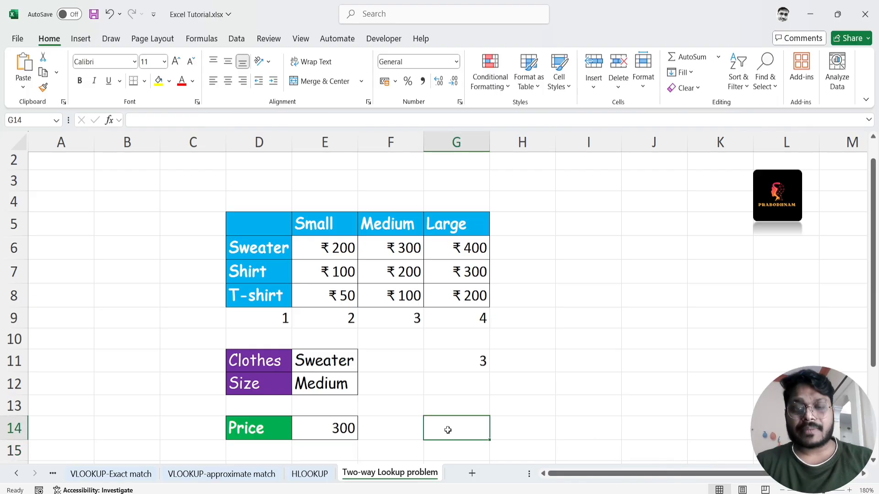